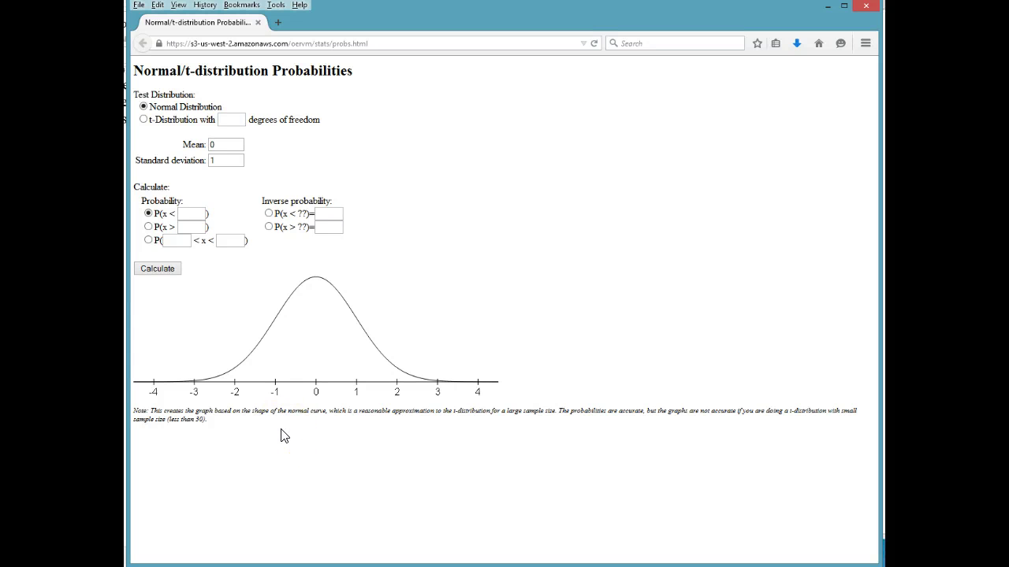
pyautogui.click(284, 436)
# - Enter mean 63 and standard deviation 5, then recalculate so the curve spans 43–83
pyautogui.click(289, 334)
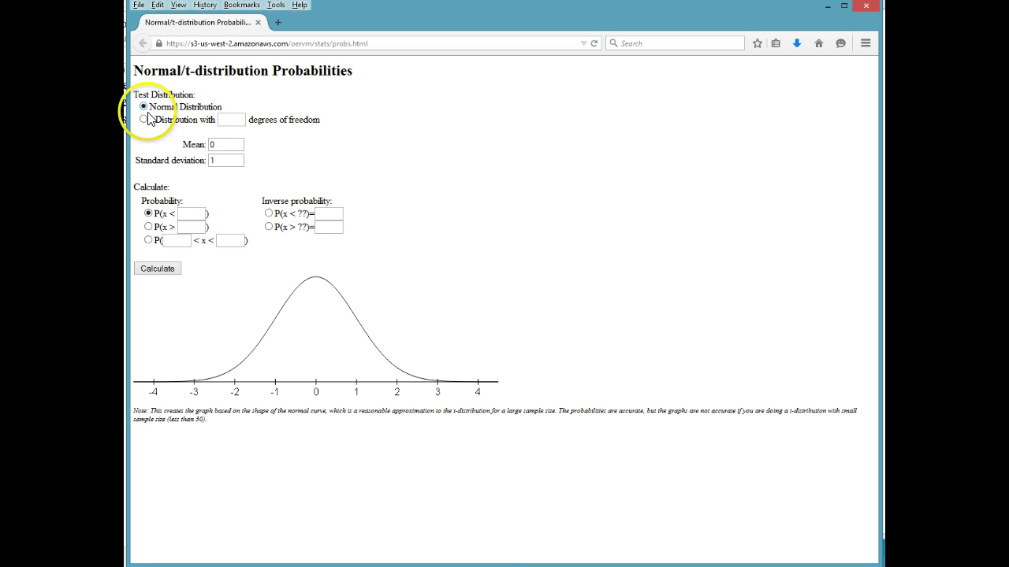
pyautogui.click(211, 144)
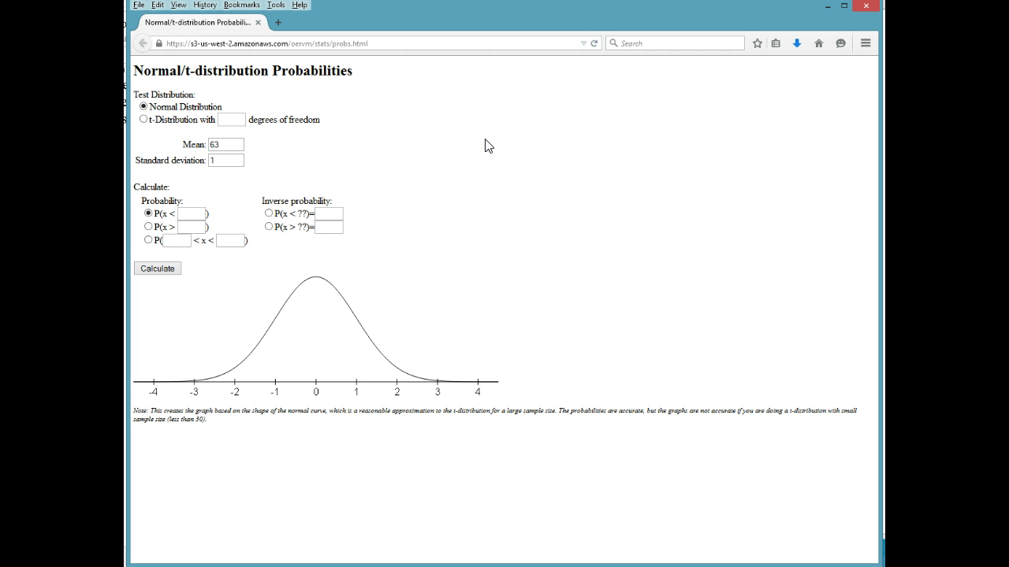
pyautogui.moveTo(238, 162); pyautogui.dragTo(169, 160)
pyautogui.write('5')
pyautogui.click(189, 214)
pyautogui.click(197, 213)
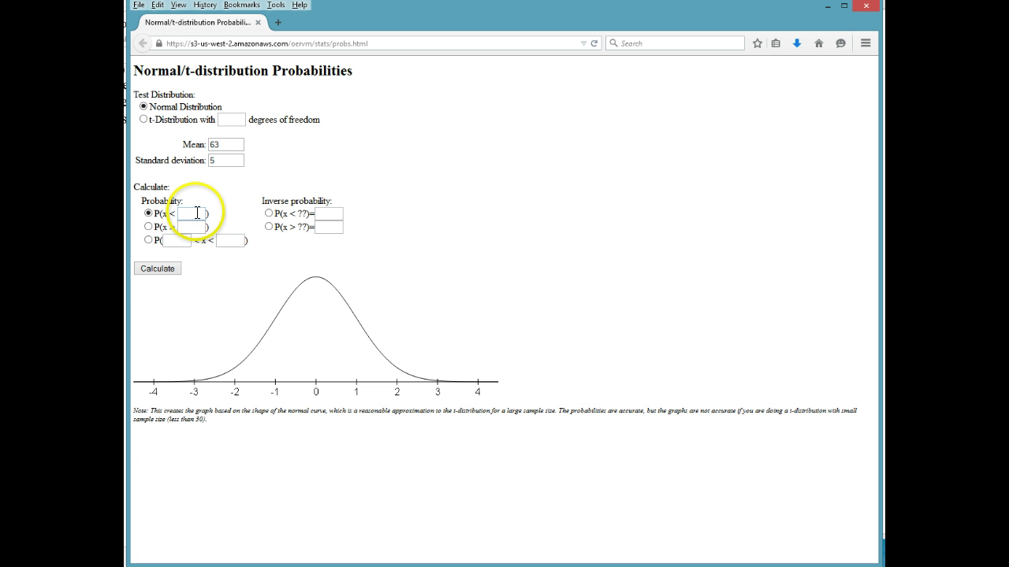
pyautogui.click(149, 269)
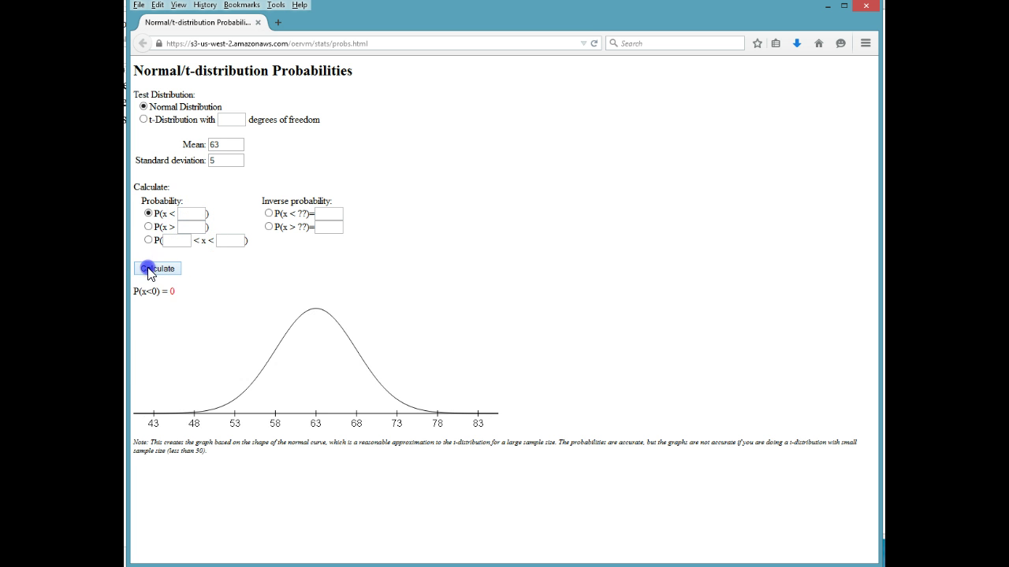
# - Compute the greater-than probability P(x>68)
pyautogui.click(184, 226)
pyautogui.write('68')
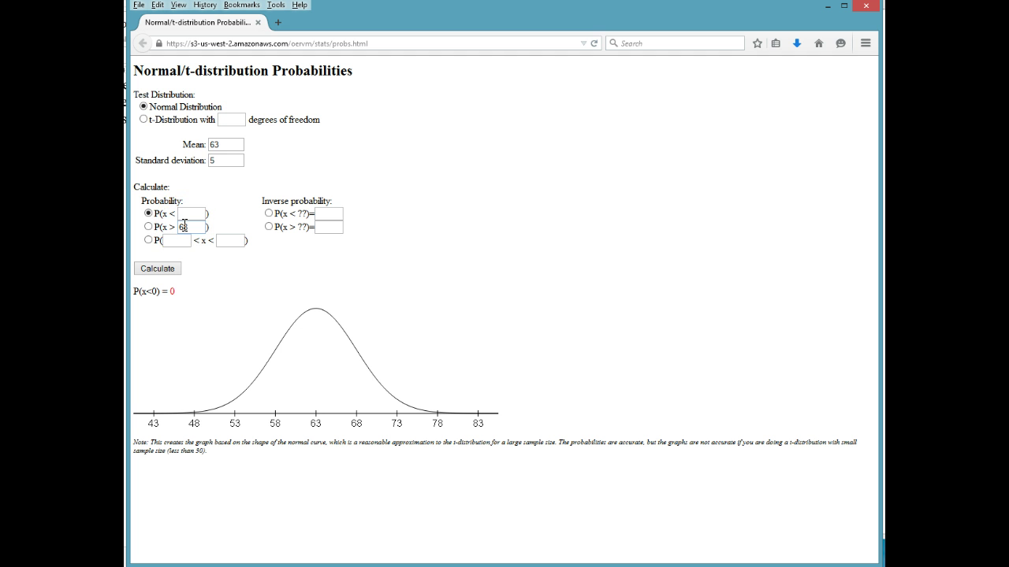
pyautogui.click(150, 228)
pyautogui.click(166, 270)
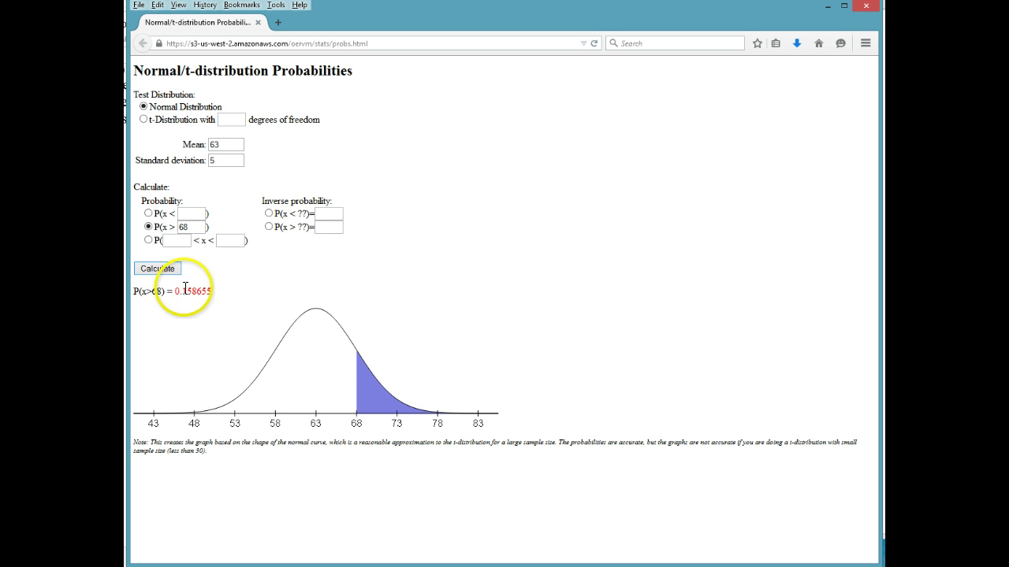
# - Change the cutoff to 65 and recalculate, giving P(x>65) = 0.344578
pyautogui.doubleClick(184, 227)
pyautogui.moveTo(184, 227); pyautogui.dragTo(254, 200)
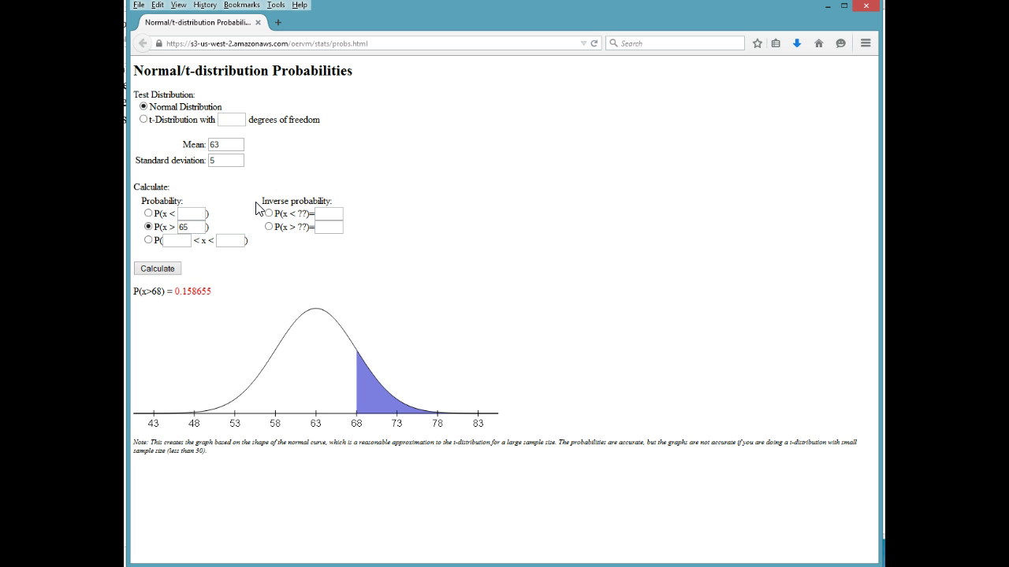
pyautogui.click(162, 269)
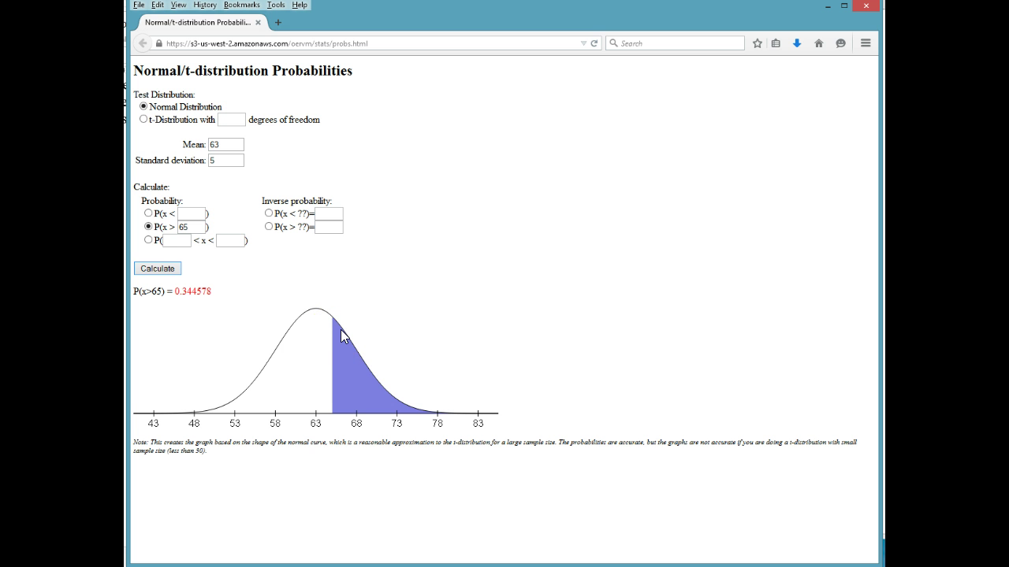
# - Compute the less-than probability for 53, giving P(x<53) = 0.02275
pyautogui.click(149, 214)
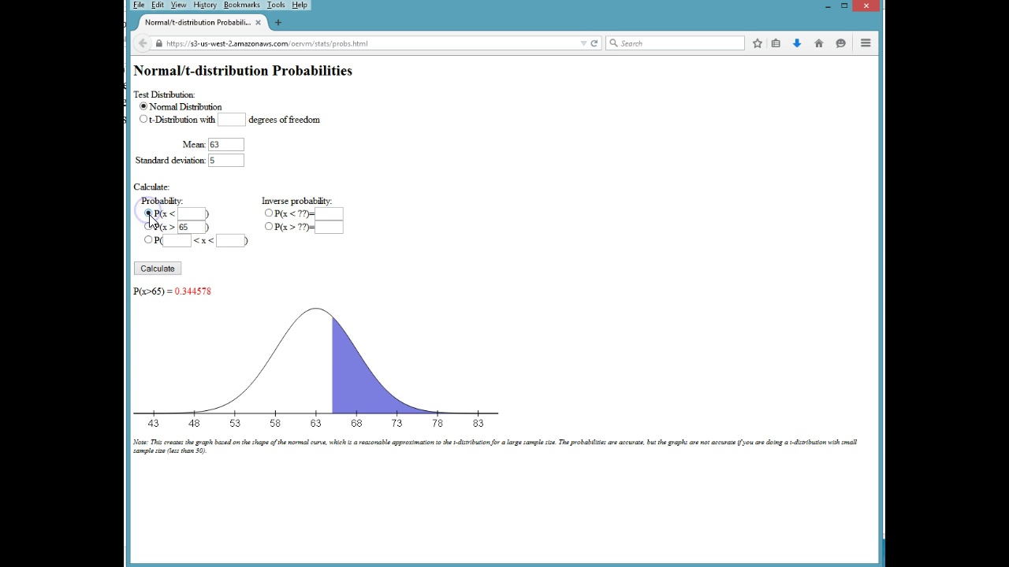
pyautogui.click(191, 215)
pyautogui.write('53')
pyautogui.click(158, 269)
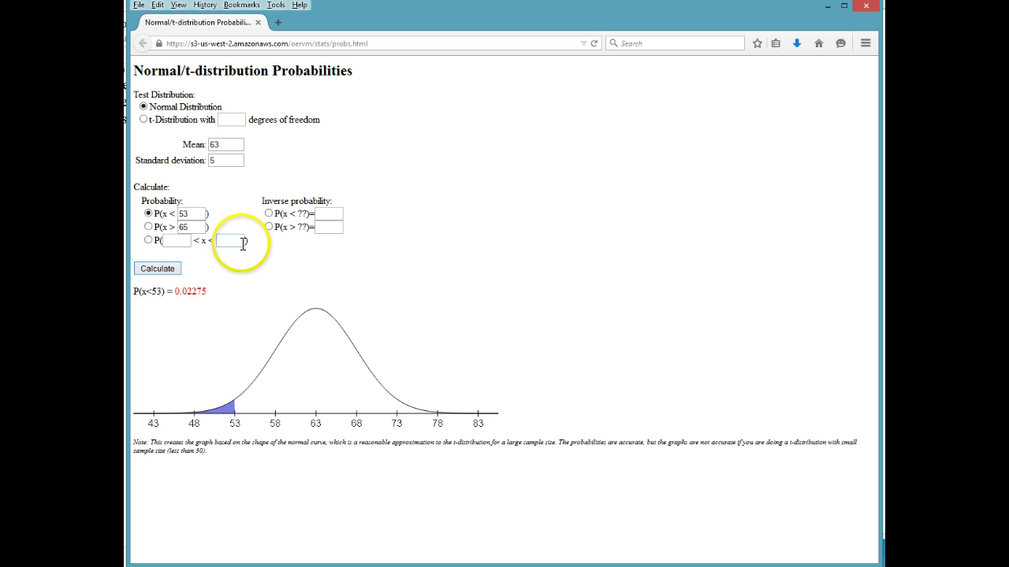
# - Compute the between probability for bounds 58 and 68, giving 0.682689
pyautogui.click(180, 245)
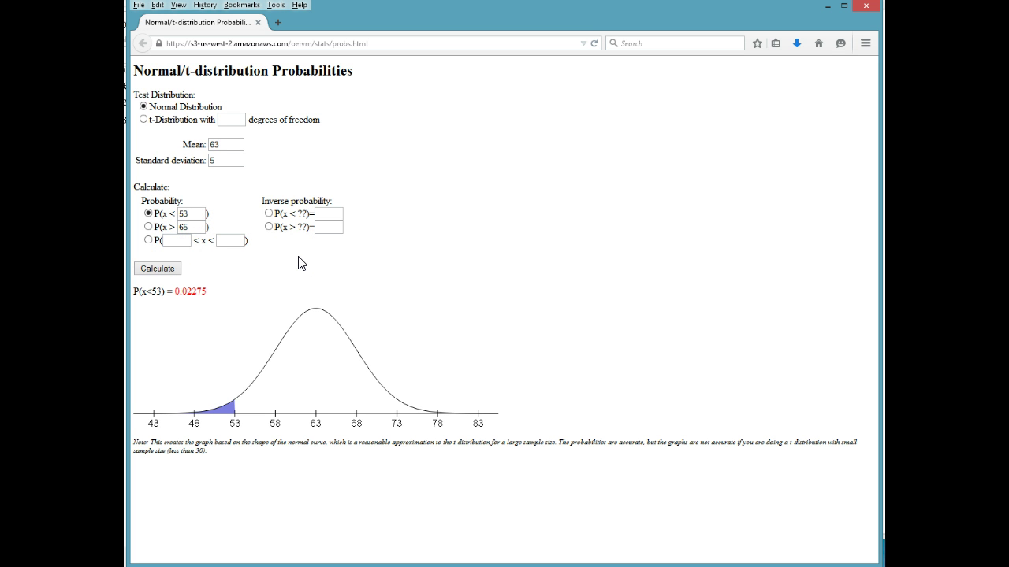
pyautogui.click(238, 243)
pyautogui.click(150, 240)
pyautogui.click(155, 268)
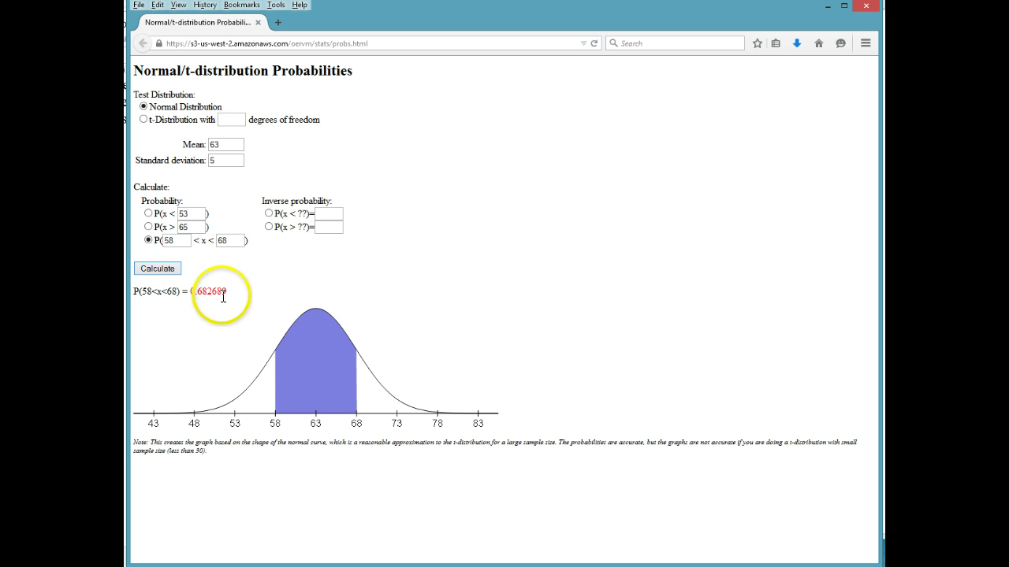
# - Compute the greater-than probability with cutoff 90, giving P(x>90) = 0
pyautogui.click(148, 228)
pyautogui.doubleClick(184, 226)
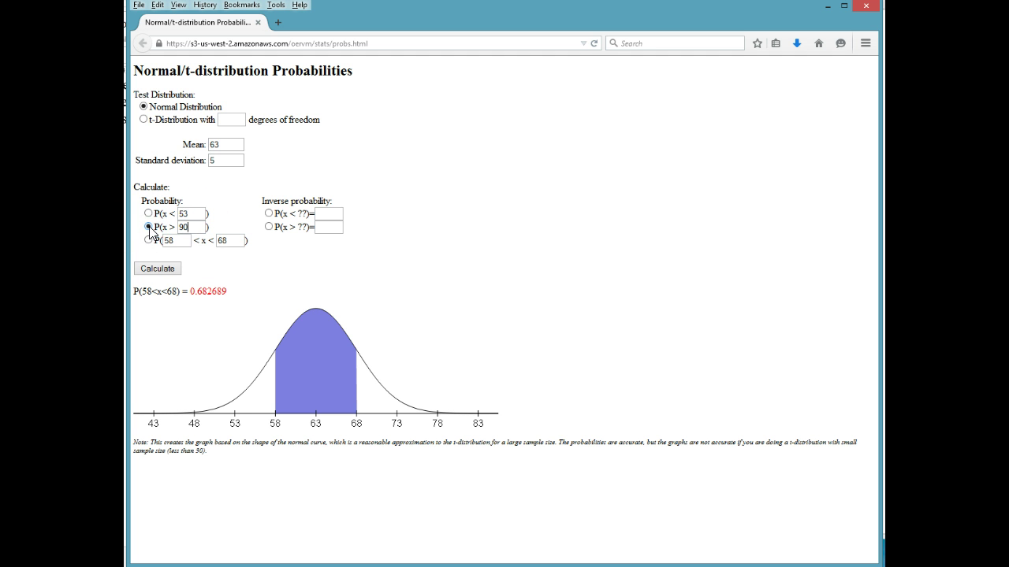
pyautogui.click(160, 270)
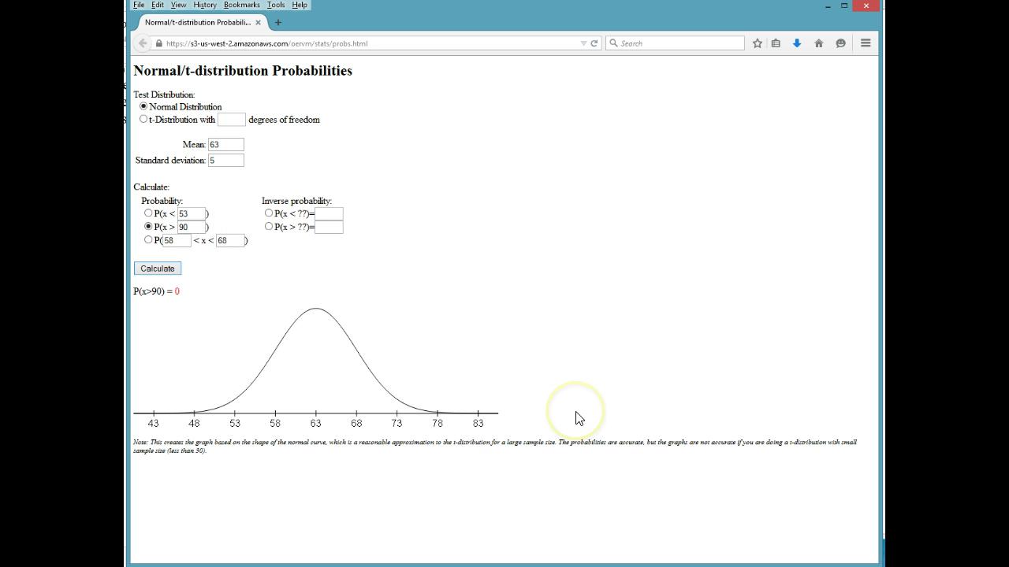
# - Change the cutoff from 90 to 80 and recalculate, giving P(x>80) = 0.000337
pyautogui.moveTo(198, 227); pyautogui.dragTo(160, 227)
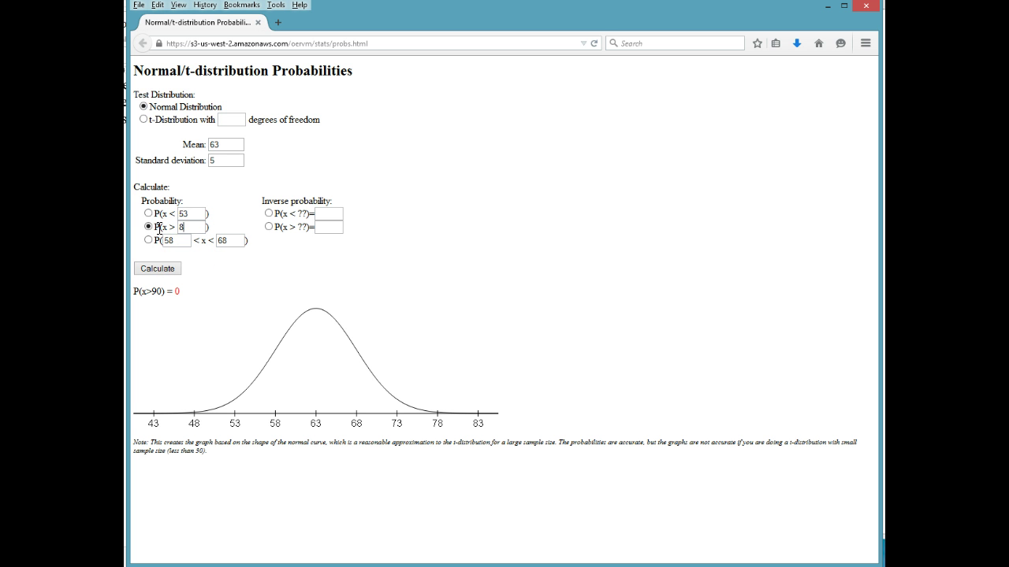
pyautogui.click(161, 267)
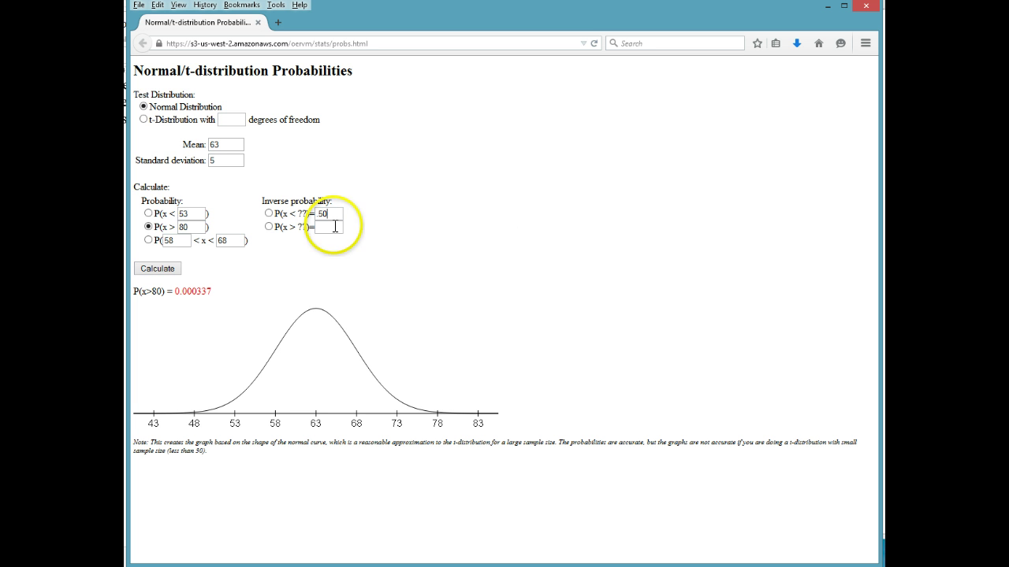
# - Run the inverse less-than calculation for 50%, returning x = 63 with P = 0.5
pyautogui.click(268, 213)
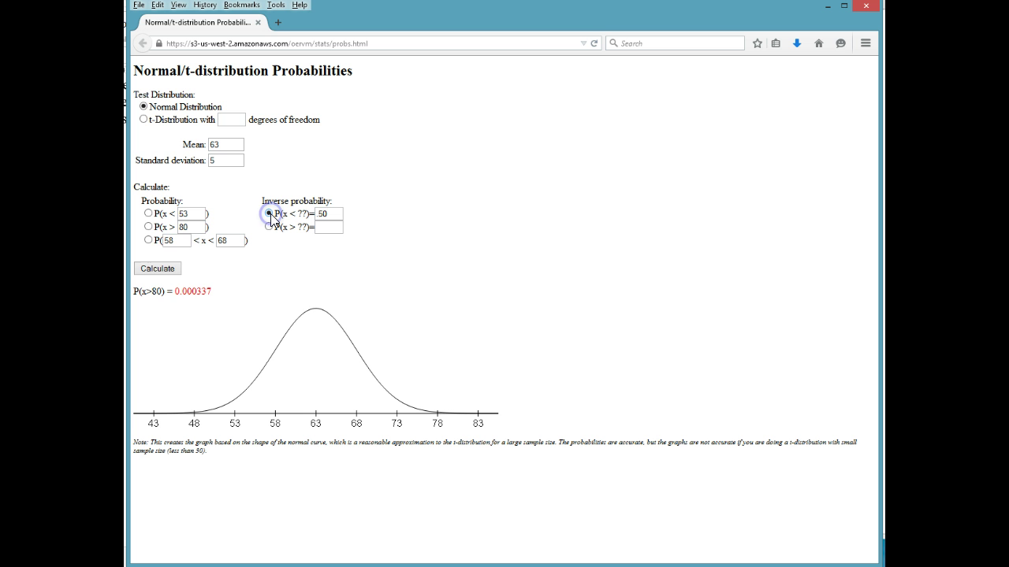
pyautogui.click(182, 271)
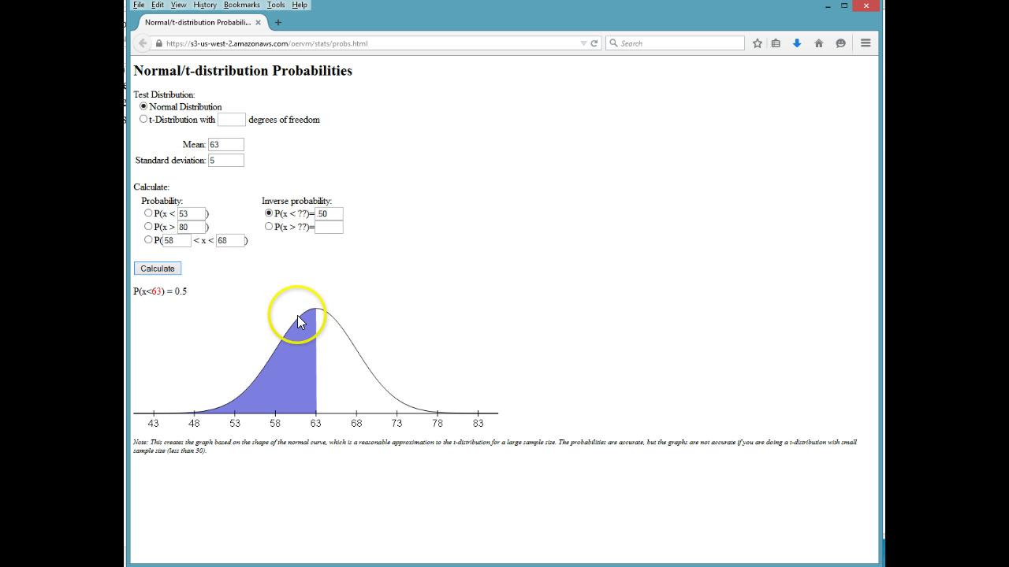
# - Replace 50 with .75 in the inverse box and recalculate, returning x = 66.372449
pyautogui.doubleClick(323, 214)
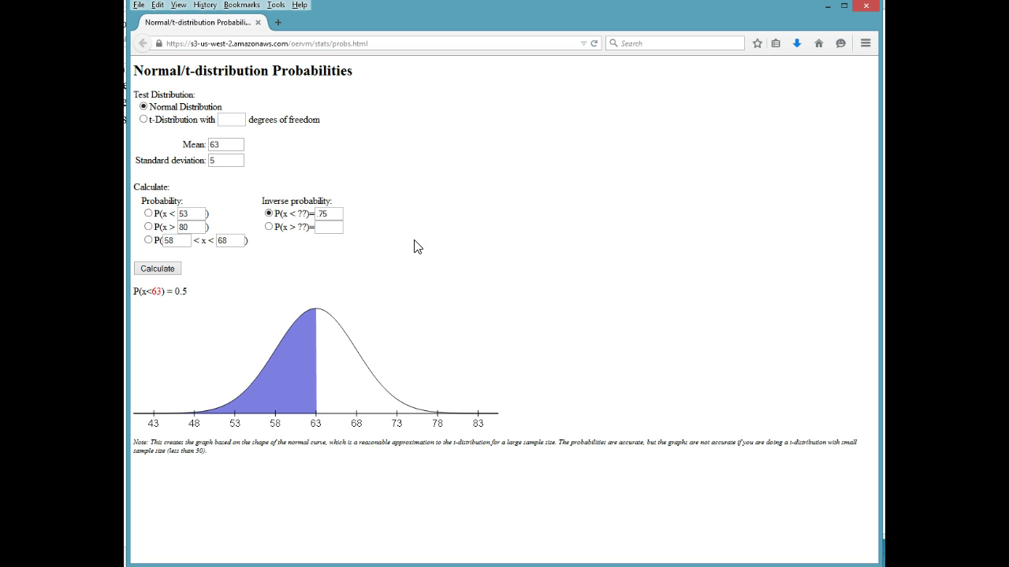
pyautogui.click(156, 269)
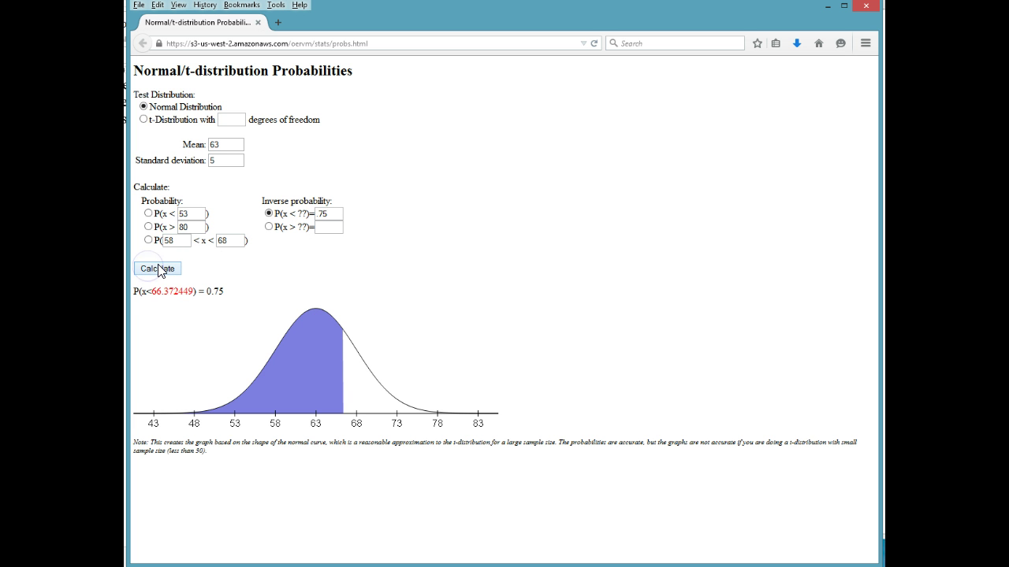